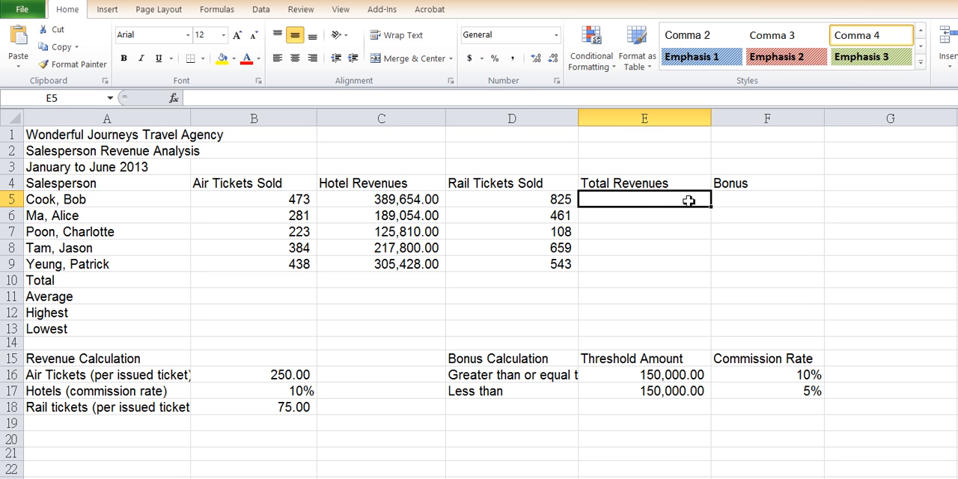
# Enter the Total Revenues formula =B5*B16+C5*B17+D5*B18 in cell E5 and review its references.
pyautogui.write('=')
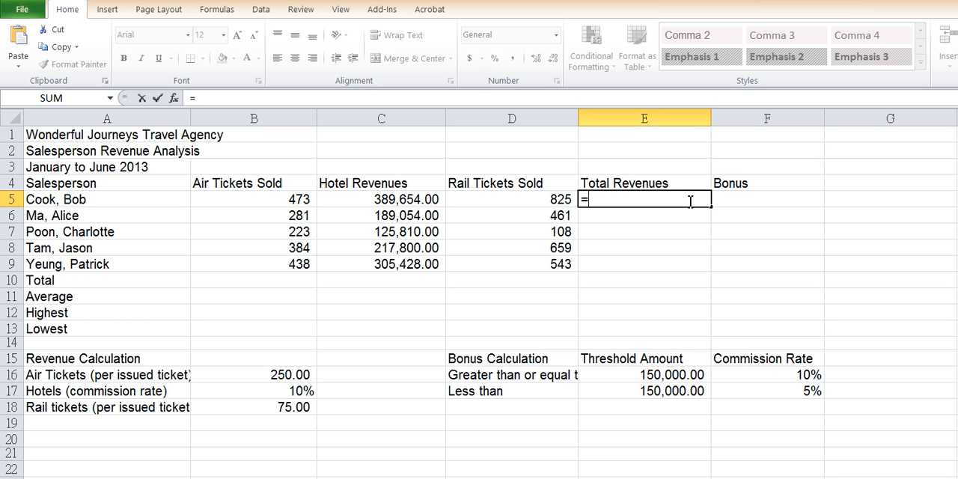
pyautogui.click(252, 200)
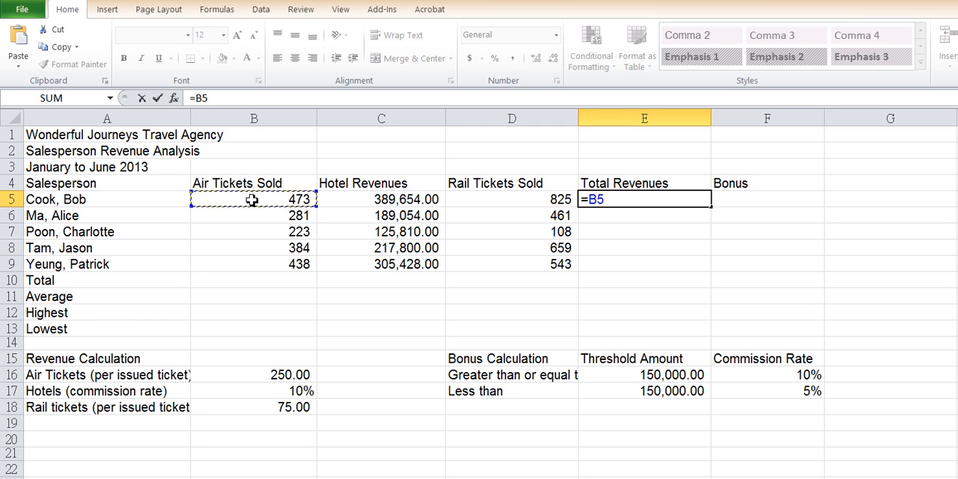
pyautogui.write('*')
pyautogui.click(257, 374)
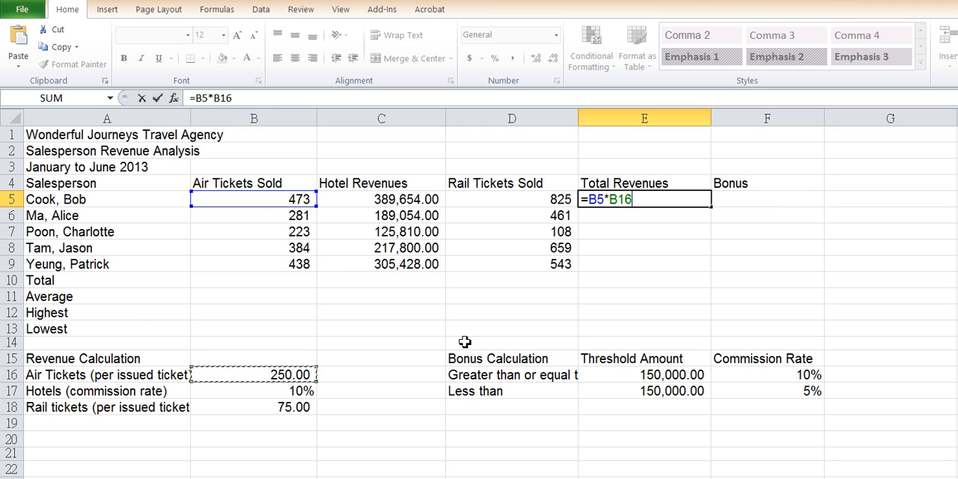
pyautogui.write('+')
pyautogui.click(417, 199)
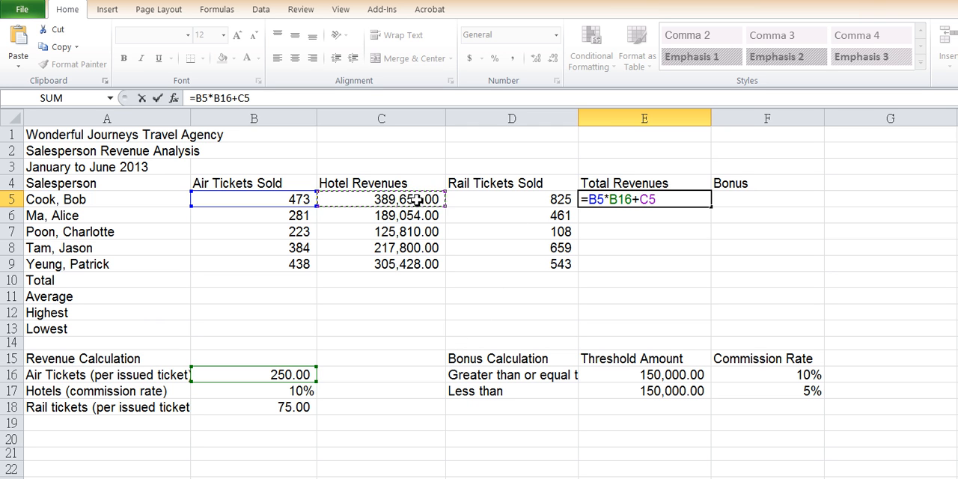
pyautogui.write('*')
pyautogui.click(256, 393)
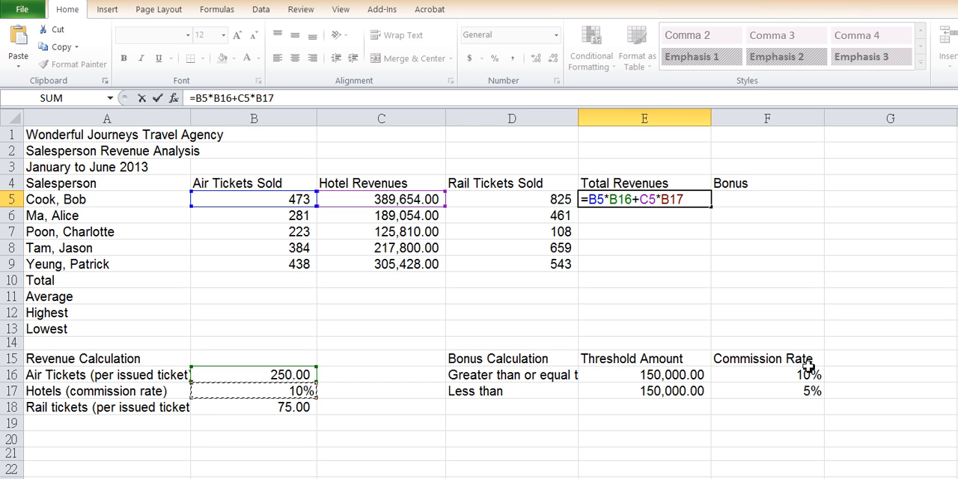
pyautogui.write('+')
pyautogui.click(525, 202)
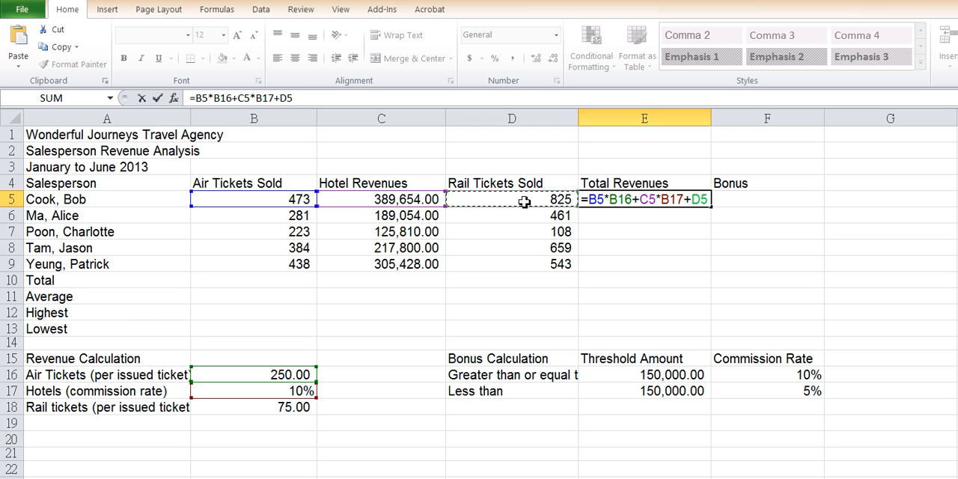
pyautogui.write('*')
pyautogui.click(294, 407)
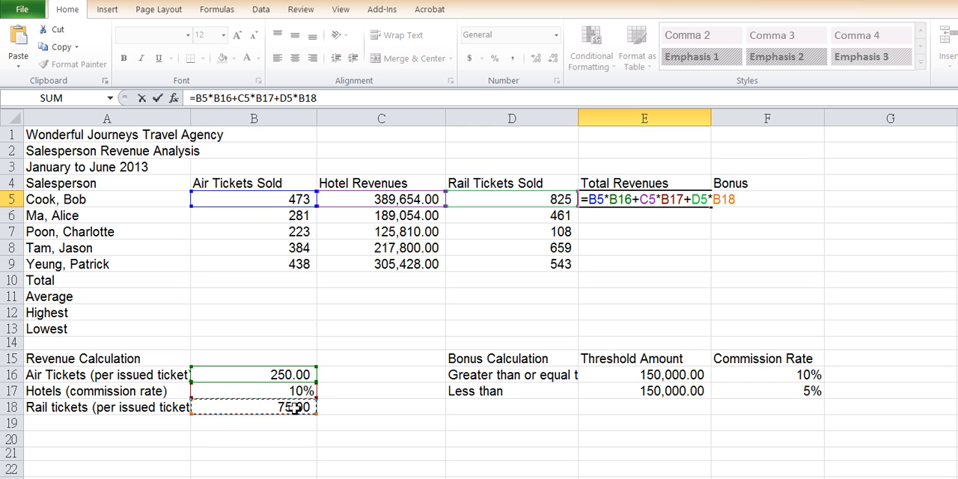
pyautogui.press('Return')
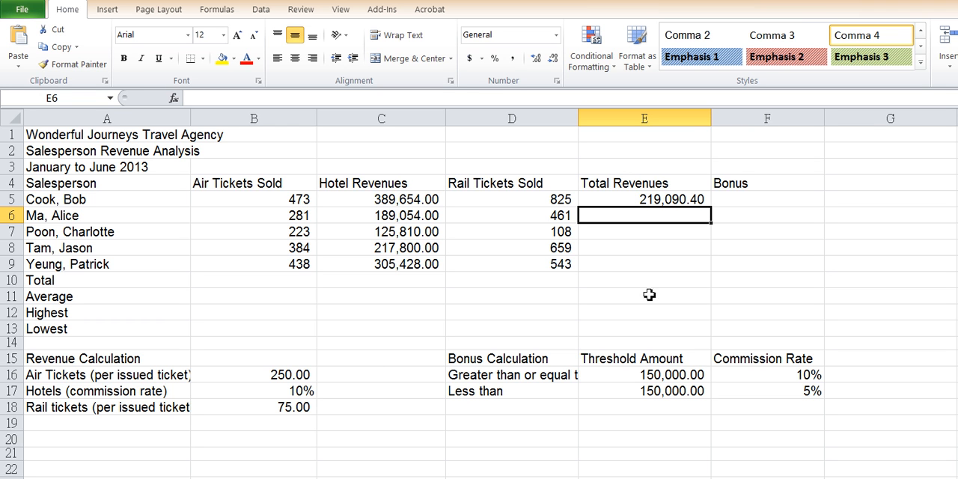
pyautogui.click(646, 199)
pyautogui.doubleClick(669, 200)
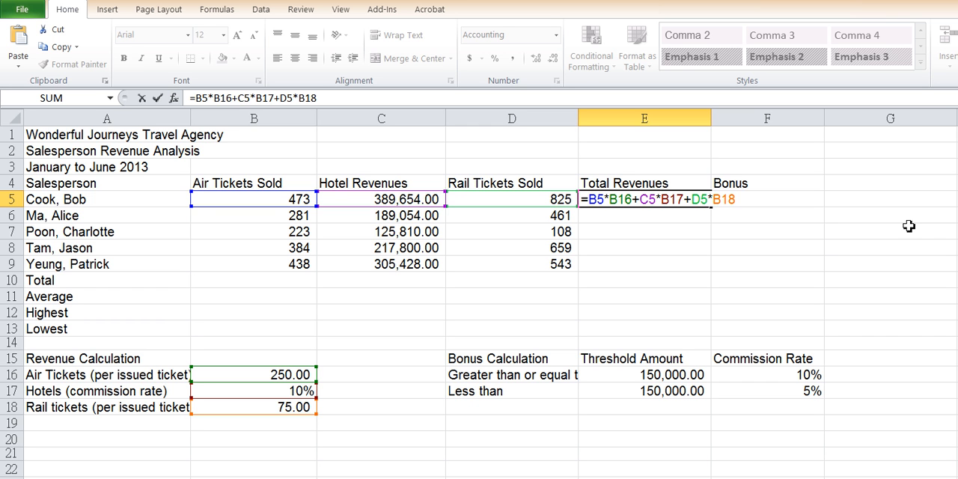
pyautogui.press('Return')
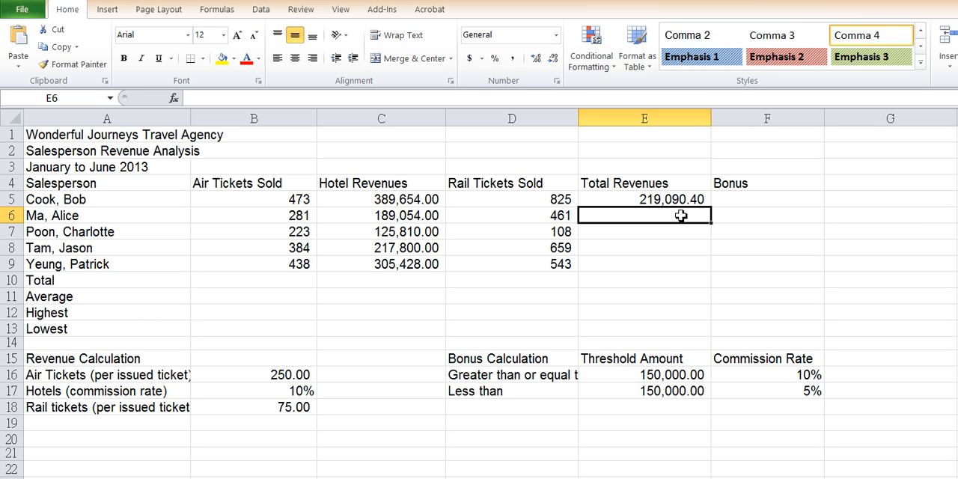
# Copy the Total Revenues formula with its relative references from E5 down through E9.
pyautogui.moveTo(682, 215); pyautogui.dragTo(686, 267)
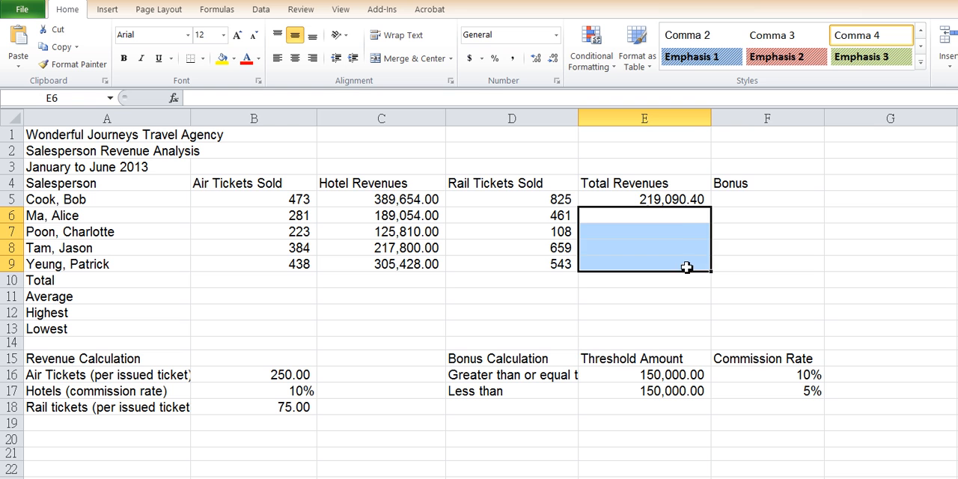
pyautogui.click(686, 217)
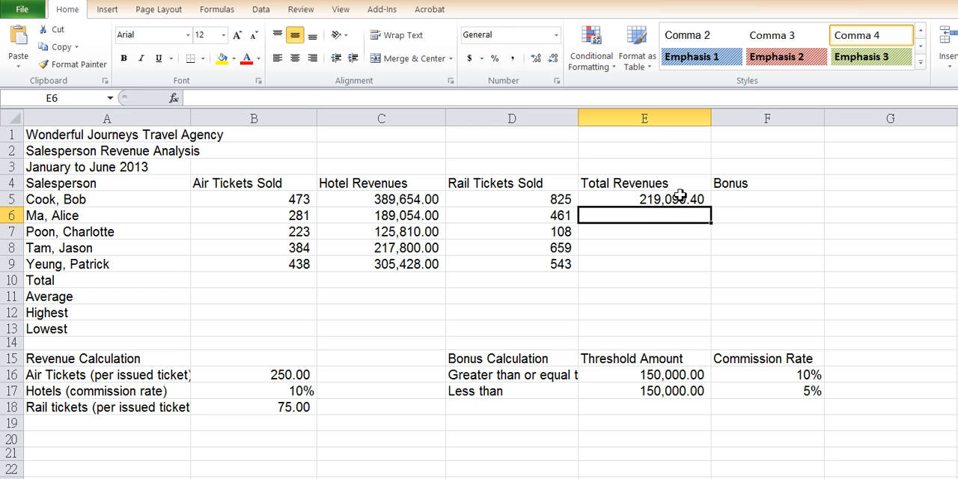
pyautogui.click(679, 196)
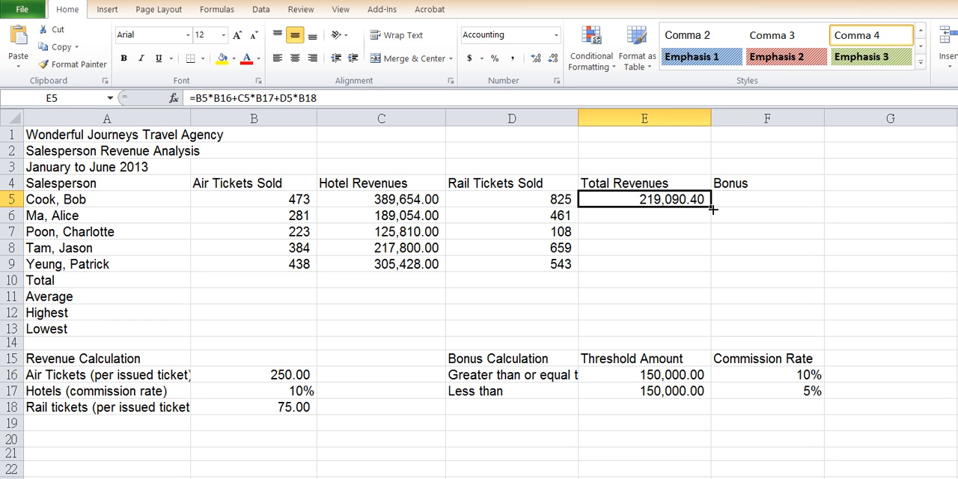
pyautogui.moveTo(713, 210); pyautogui.dragTo(716, 269)
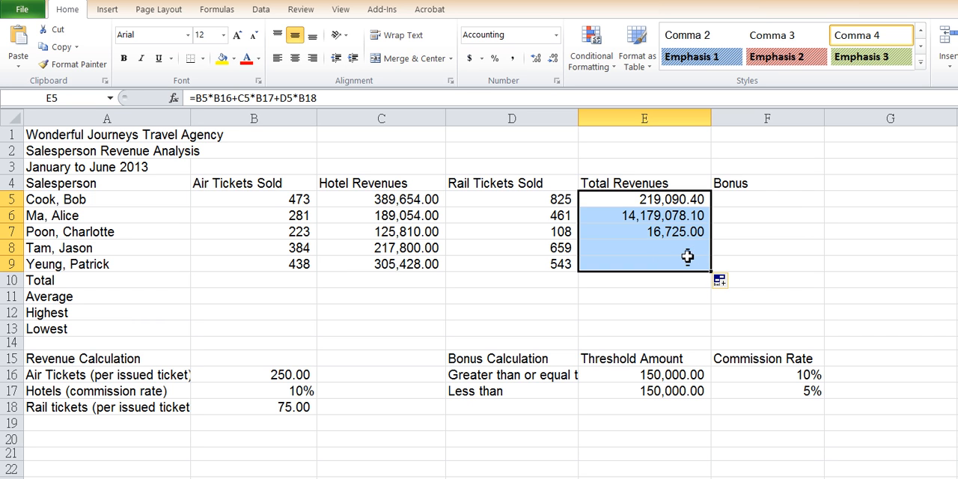
# Compare the copied Total Revenues formulas in E6:E9 with the original formula in E5.
pyautogui.click(674, 223)
pyautogui.click(674, 232)
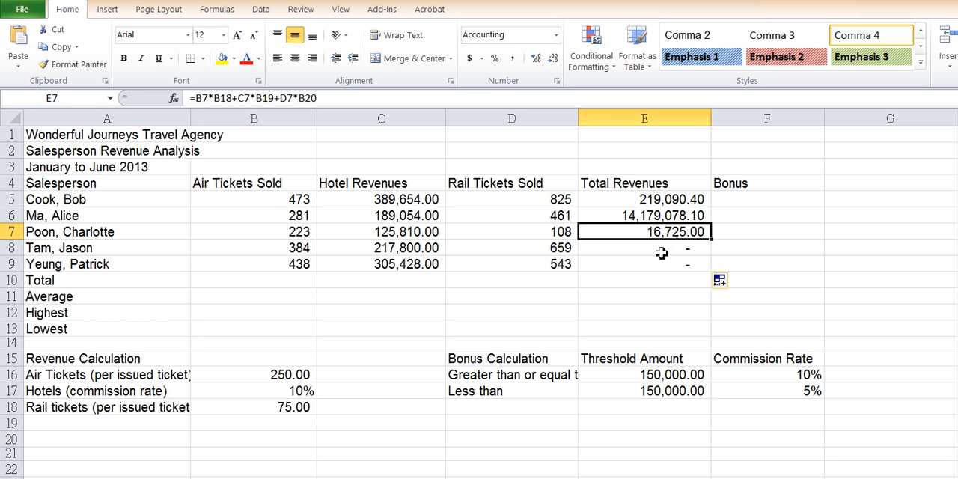
pyautogui.click(664, 250)
pyautogui.click(662, 260)
pyautogui.click(649, 250)
pyautogui.click(659, 263)
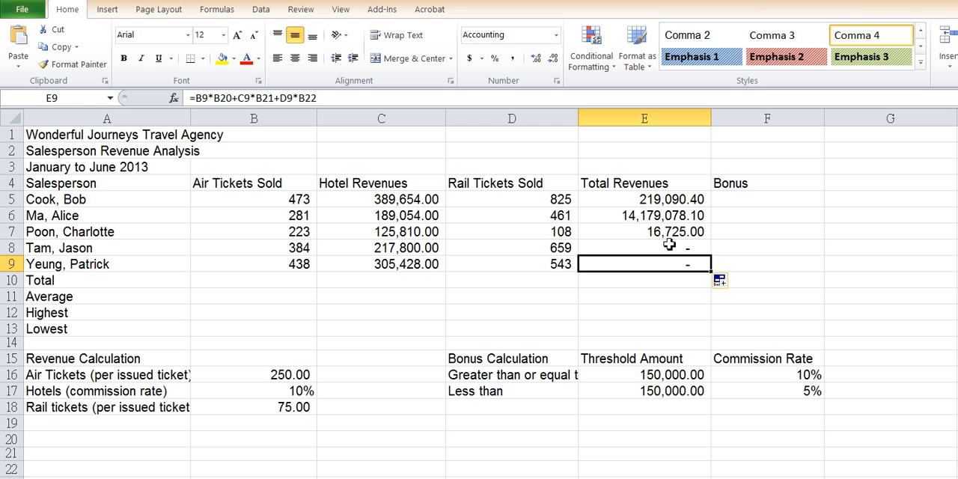
pyautogui.click(669, 248)
pyautogui.click(666, 264)
pyautogui.click(671, 223)
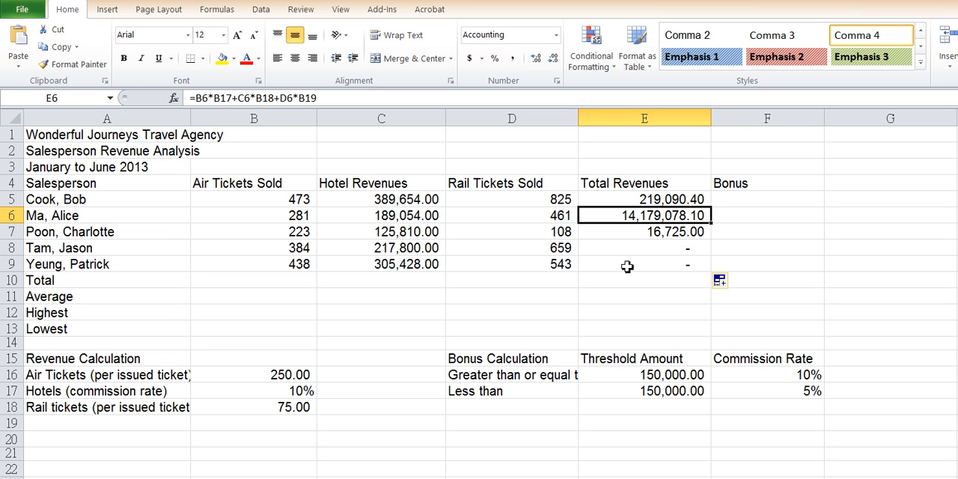
pyautogui.click(675, 197)
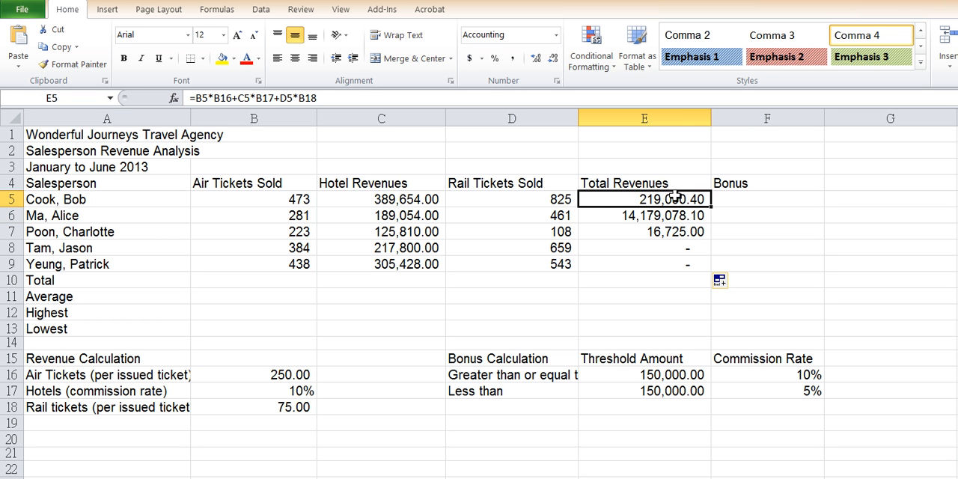
pyautogui.click(678, 215)
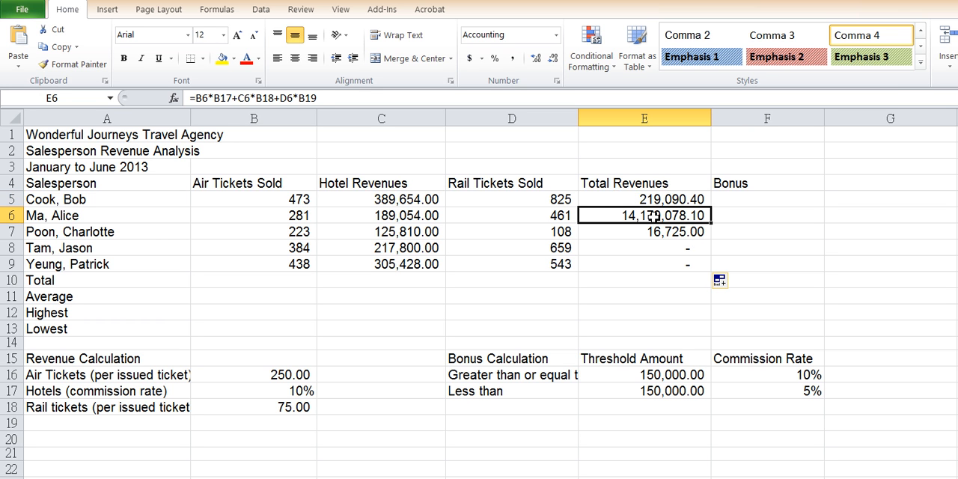
# Inspect the rate cell references B17, B18 and B19 inside the E6 formula.
pyautogui.doubleClick(654, 217)
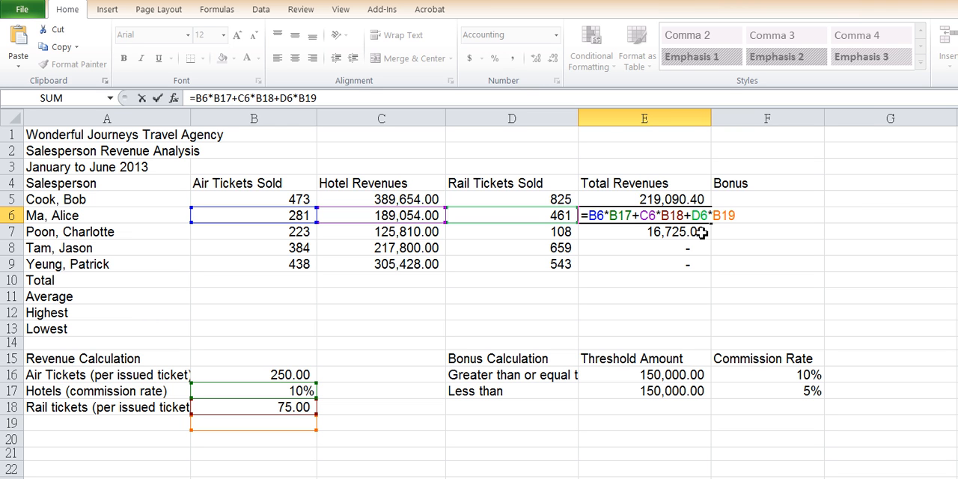
pyautogui.moveTo(609, 216); pyautogui.dragTo(636, 216)
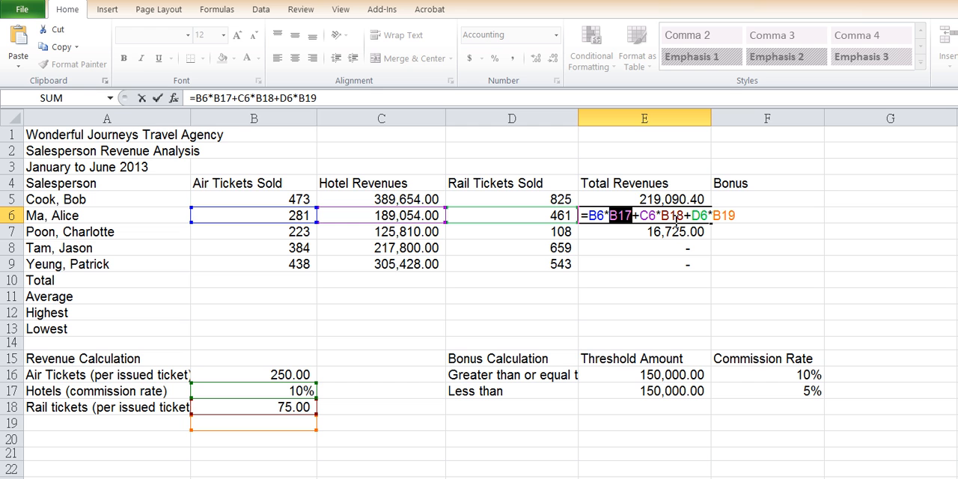
pyautogui.moveTo(659, 216); pyautogui.dragTo(741, 216)
pyautogui.click(686, 216)
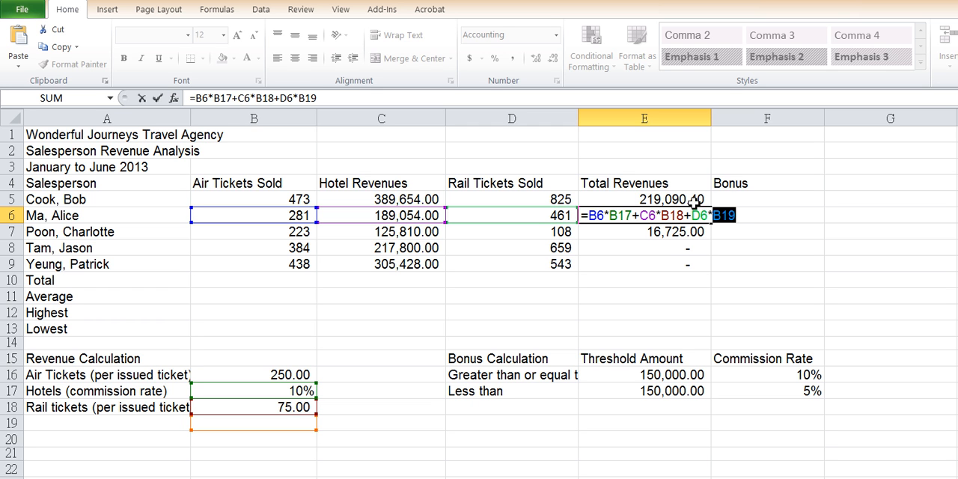
pyautogui.press('Return')
# Change the E5 formula to =B5*B$16+C5*B$17+D5*B$18 and copy it down through E9.
pyautogui.click(681, 199)
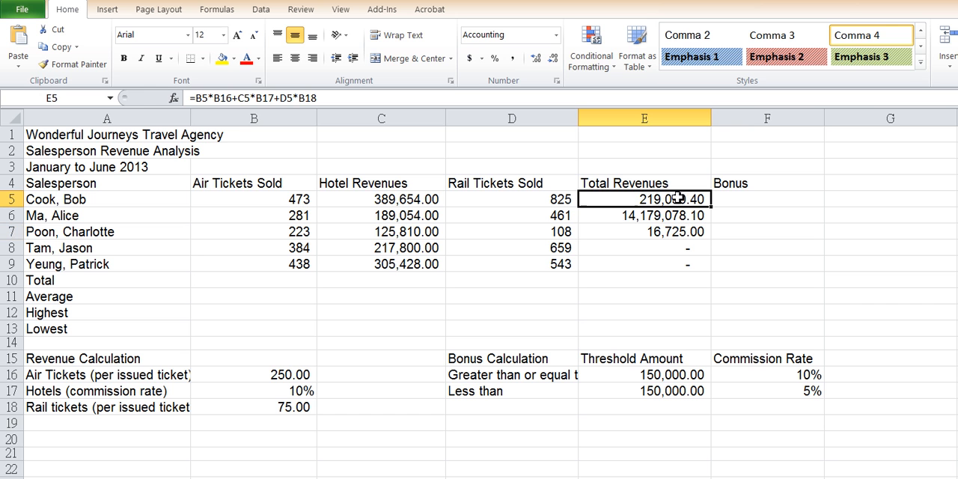
pyautogui.doubleClick(649, 200)
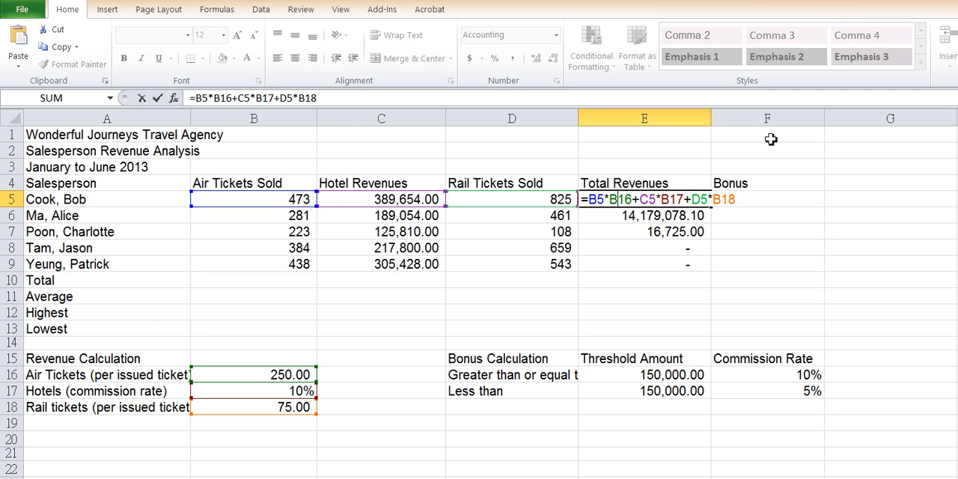
pyautogui.write('$')
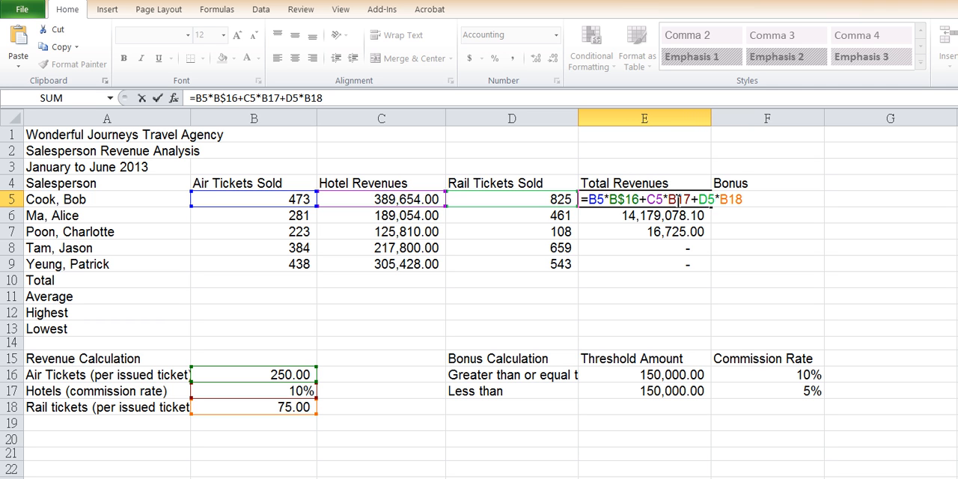
pyautogui.click(677, 200)
pyautogui.write('$')
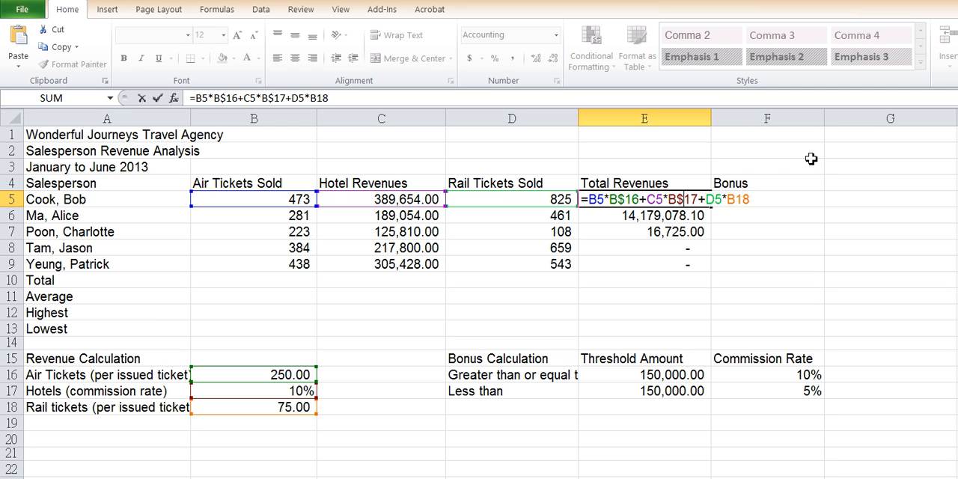
pyautogui.click(738, 199)
pyautogui.write('$')
pyautogui.press('Return')
pyautogui.click(644, 200)
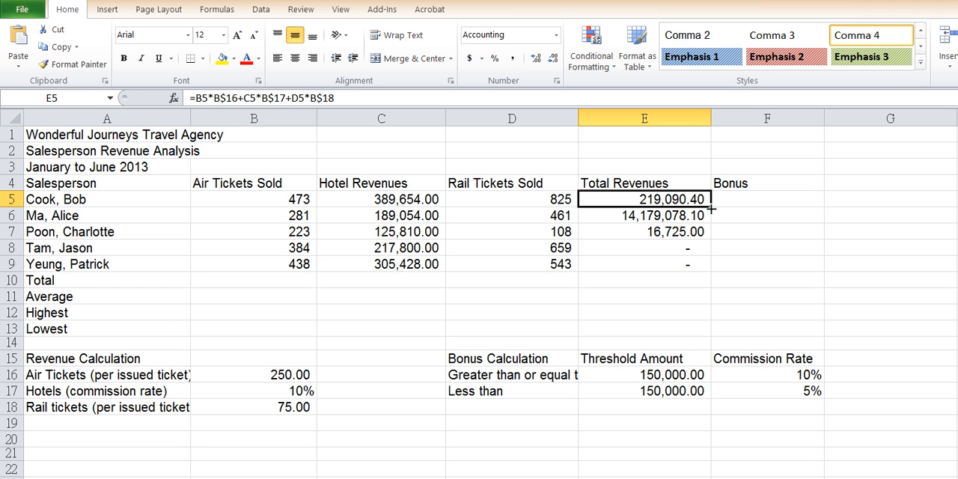
pyautogui.moveTo(712, 213); pyautogui.dragTo(712, 271)
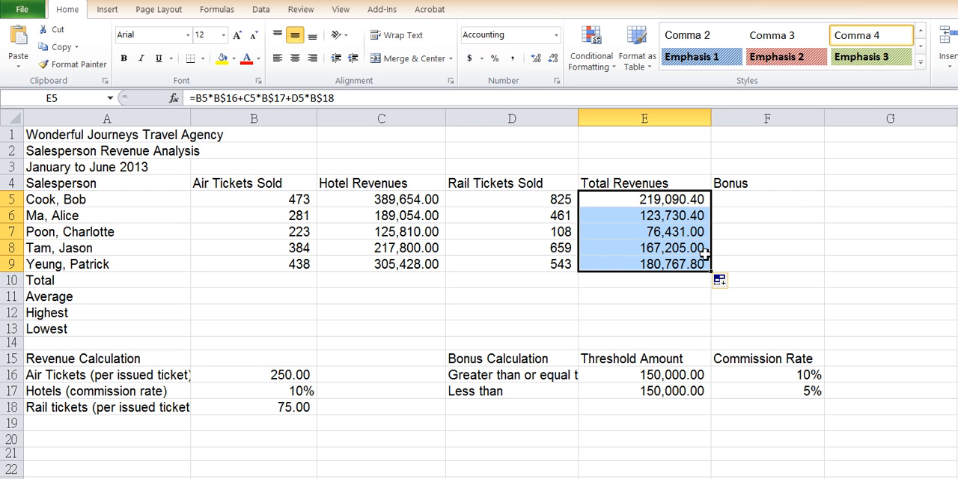
# Check which cells the recopied Total Revenues formulas in E6 through E9 each refer to.
pyautogui.doubleClick(669, 215)
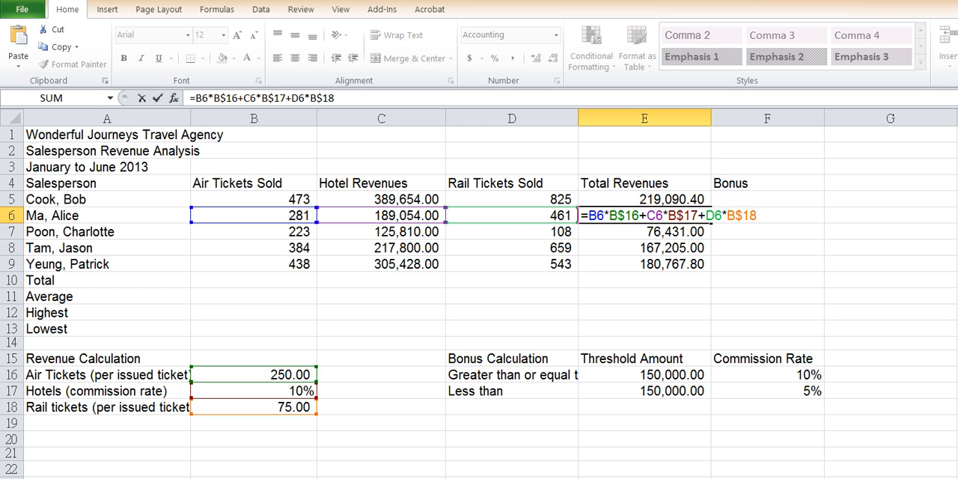
pyautogui.press('Return')
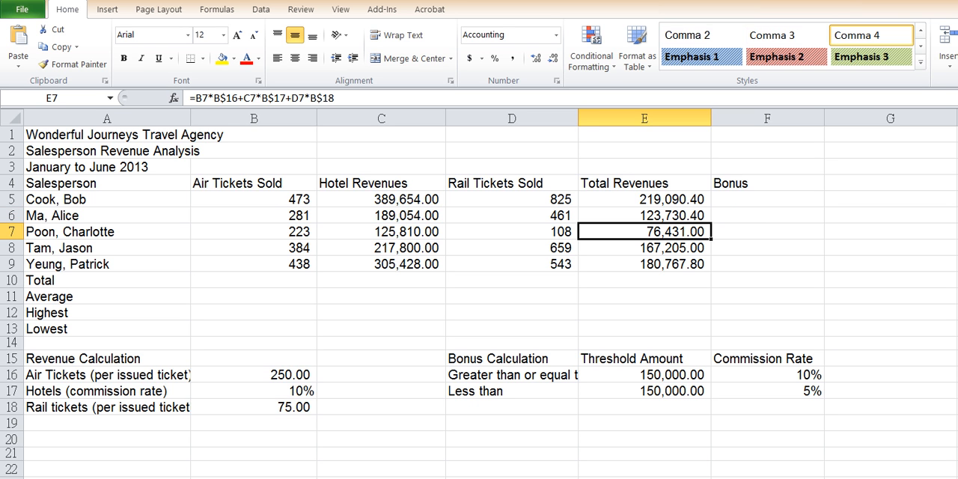
pyautogui.doubleClick(688, 236)
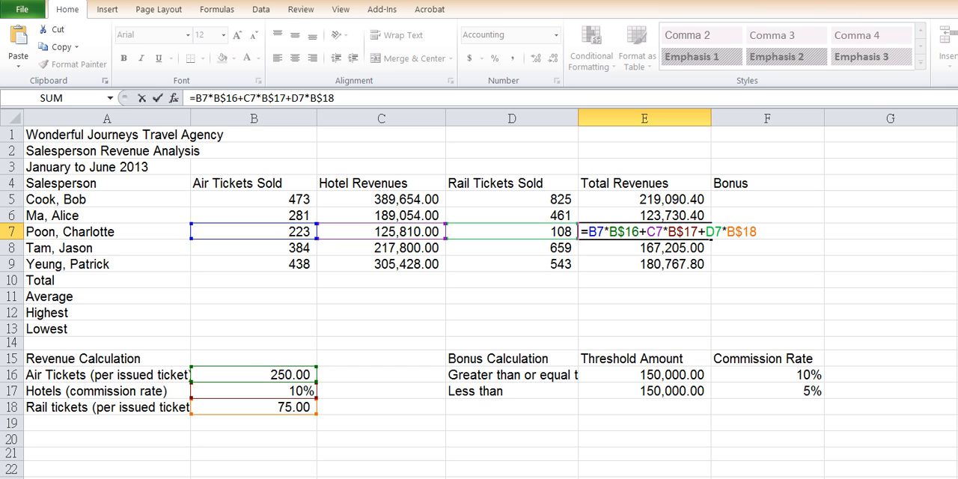
pyautogui.press('Return')
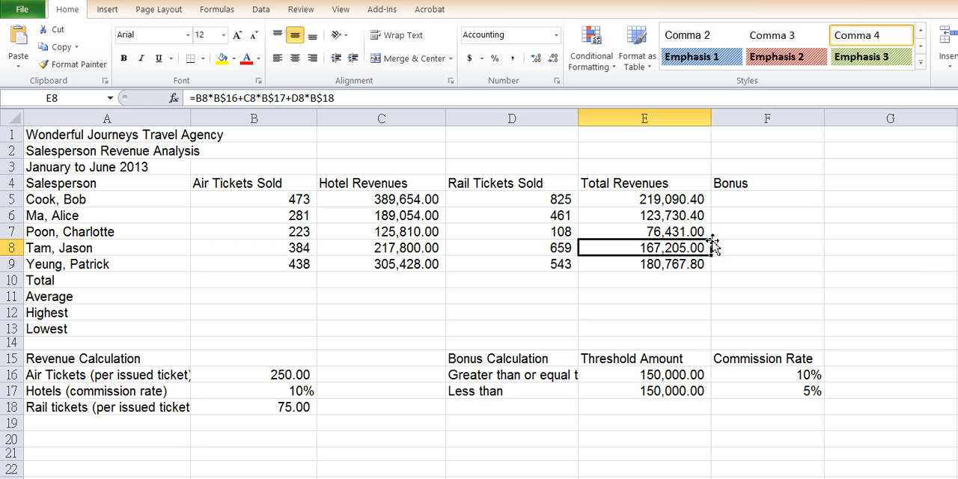
pyautogui.doubleClick(689, 248)
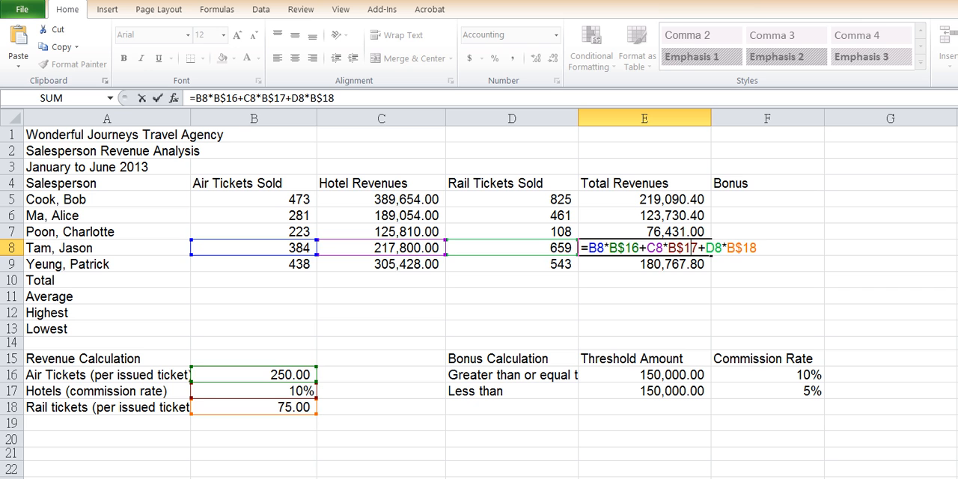
pyautogui.press('Return')
pyautogui.doubleClick(648, 263)
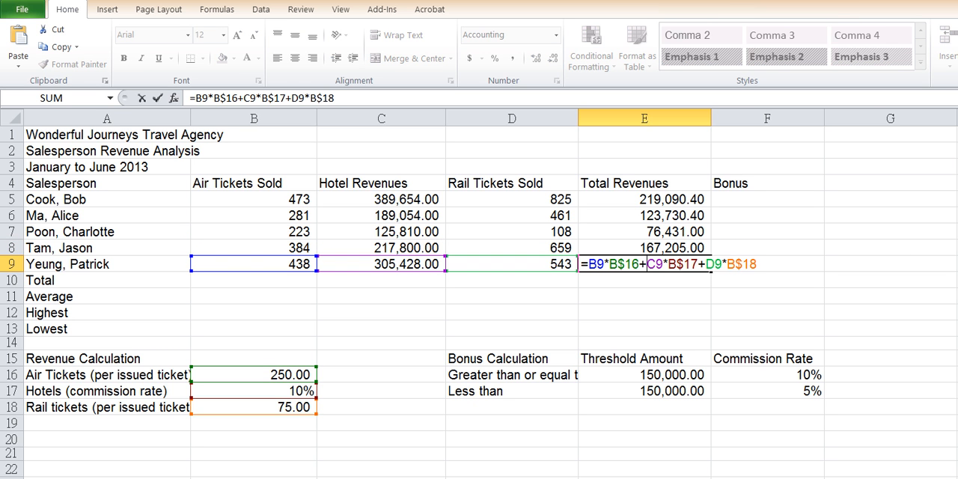
pyautogui.press('Return')
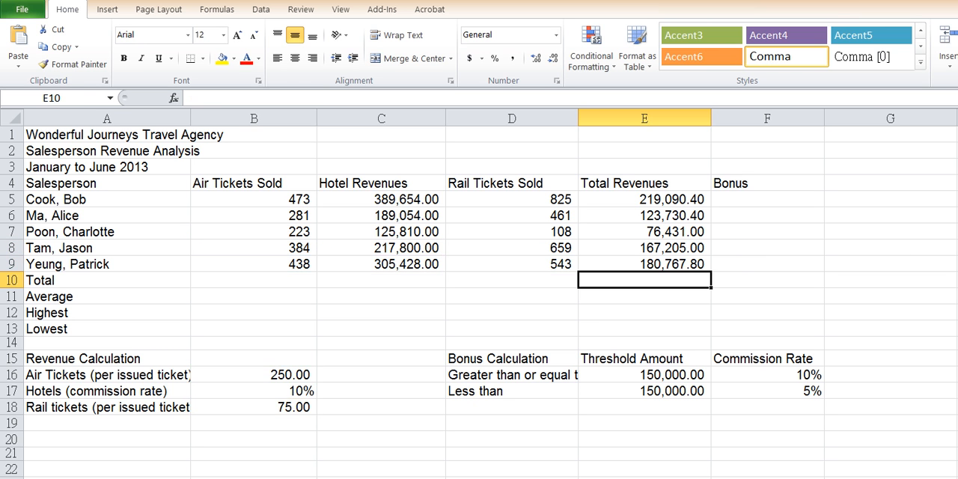